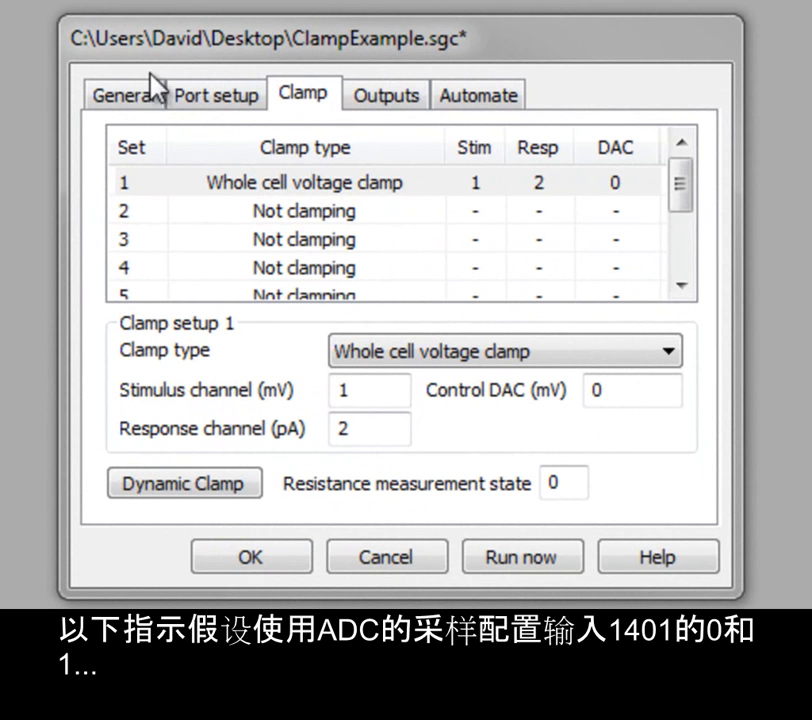
- Review the ADC ports, frame length and sample rate in the general sampling settings
{"action": "left_click", "coordinate": [138, 102]}
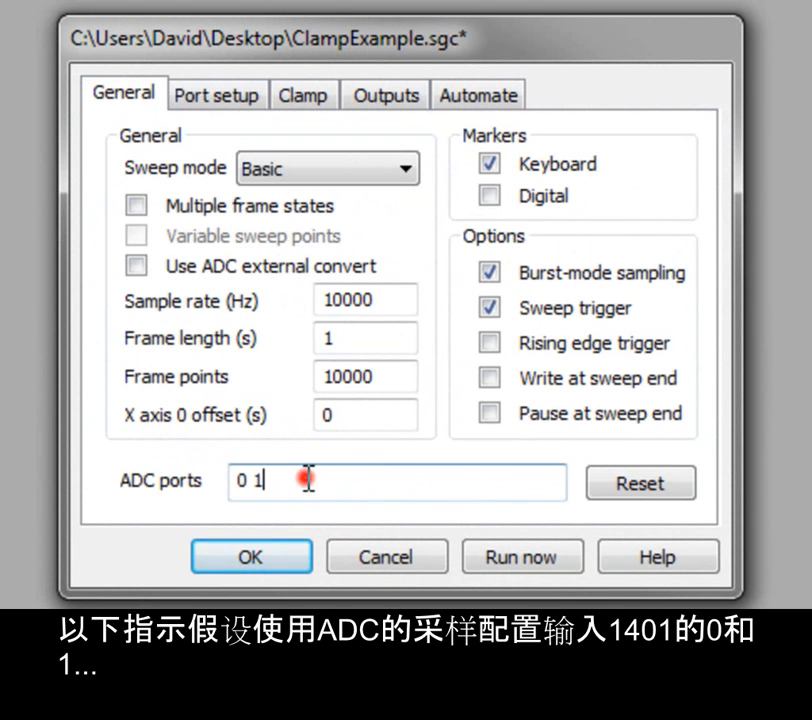
{"action": "left_click_drag", "start_coordinate": [306, 478], "coordinate": [230, 477]}
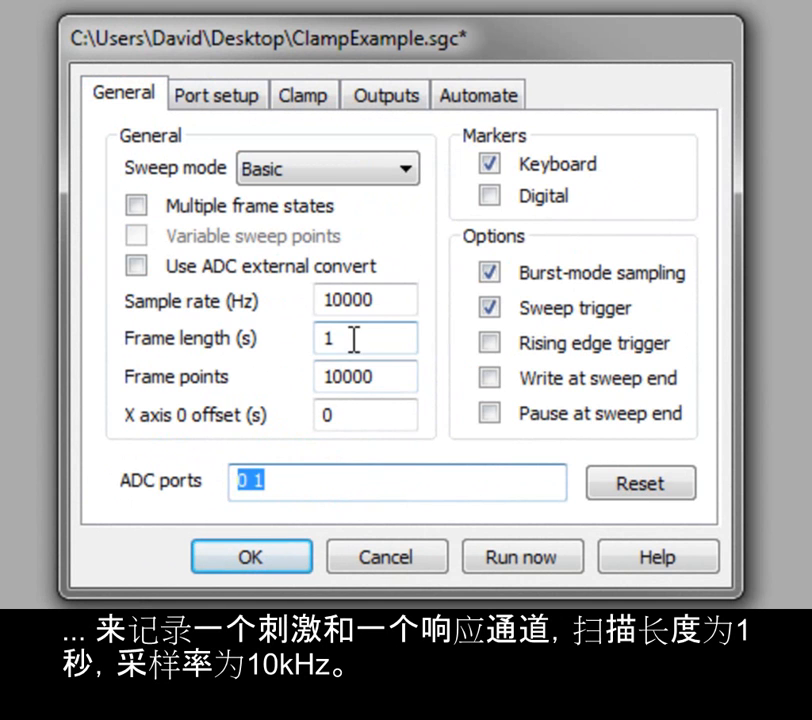
{"action": "left_click_drag", "start_coordinate": [352, 338], "coordinate": [318, 338]}
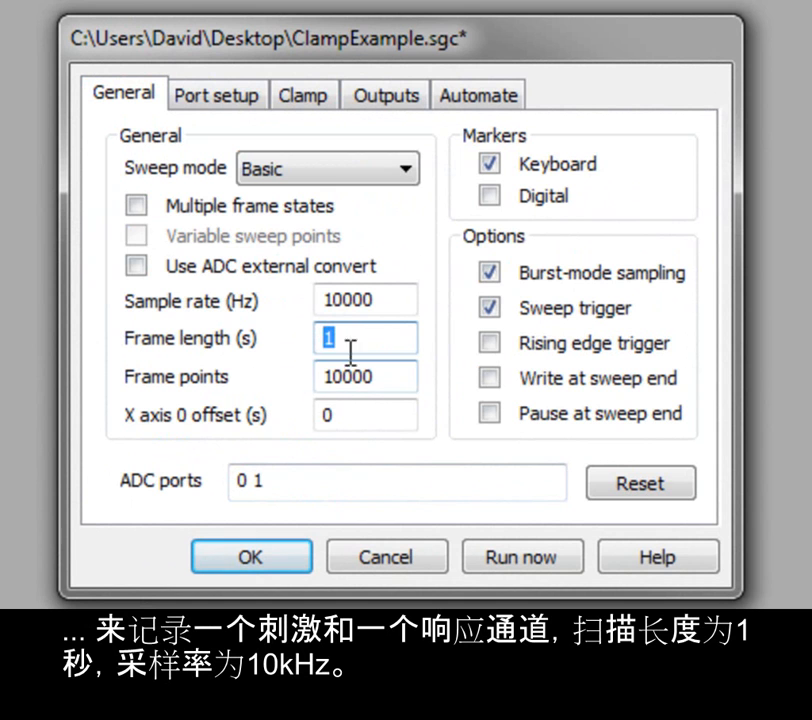
{"action": "left_click_drag", "start_coordinate": [399, 303], "coordinate": [323, 304]}
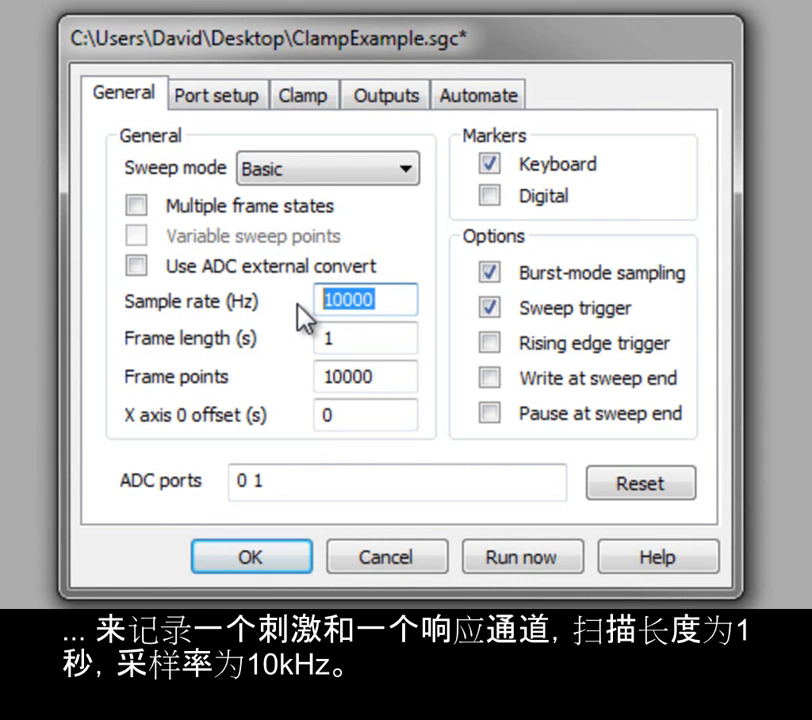
- Review clamp setup 1's stimulus channel, response channel, control DAC and resistance measurement state
{"action": "left_click", "coordinate": [318, 105]}
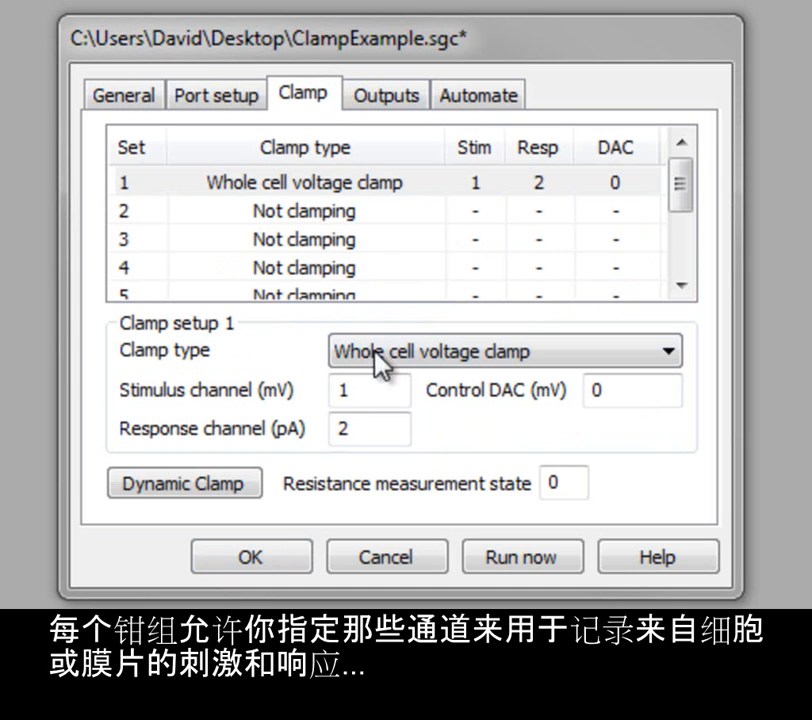
{"action": "left_click", "coordinate": [377, 384]}
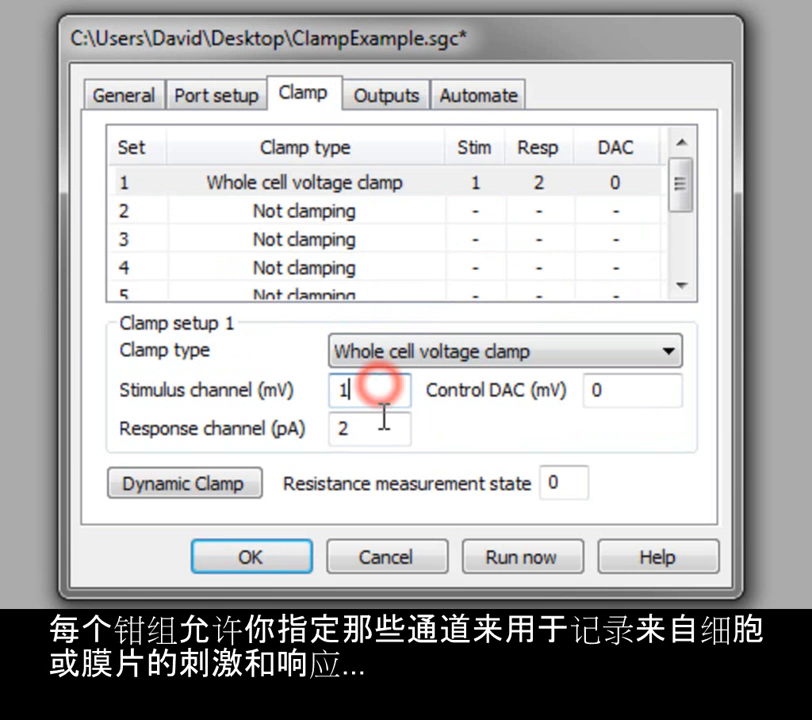
{"action": "left_click", "coordinate": [376, 436]}
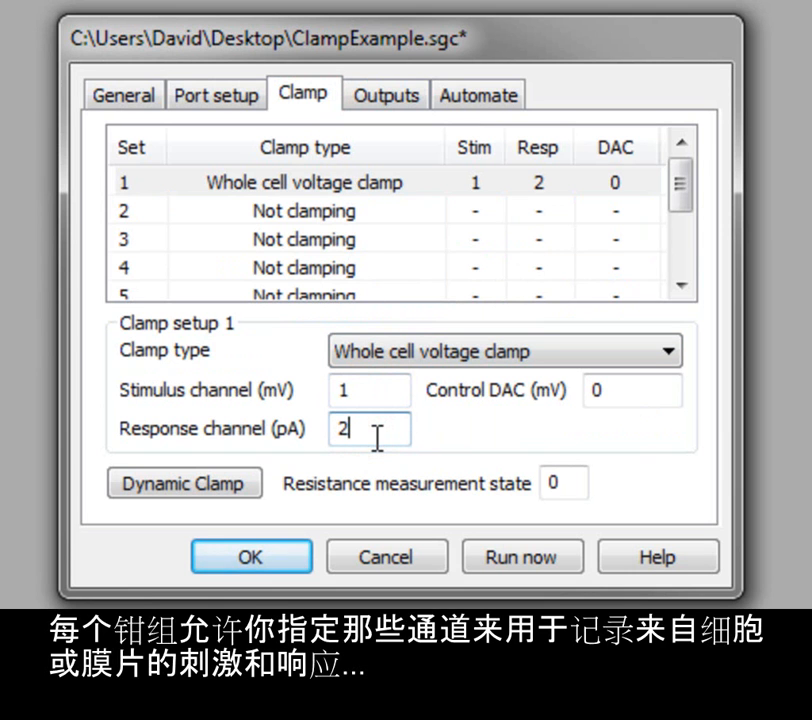
{"action": "left_click", "coordinate": [628, 390]}
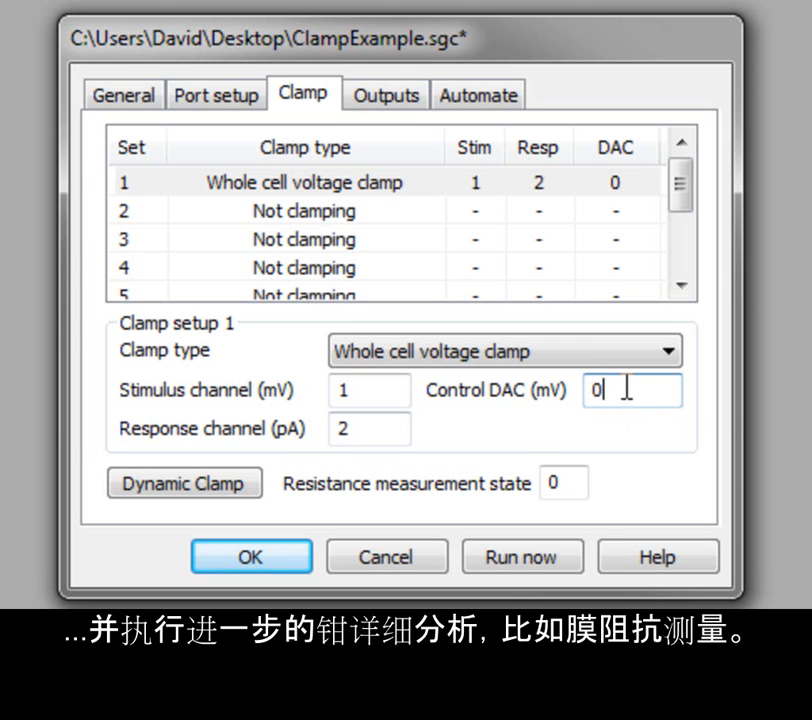
{"action": "left_click", "coordinate": [557, 483]}
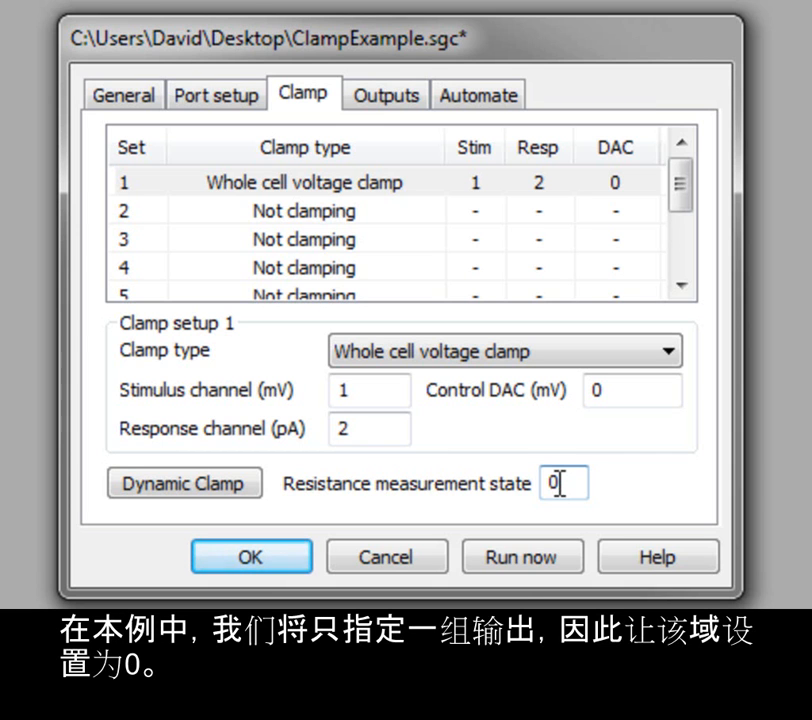
{"action": "left_click", "coordinate": [631, 388]}
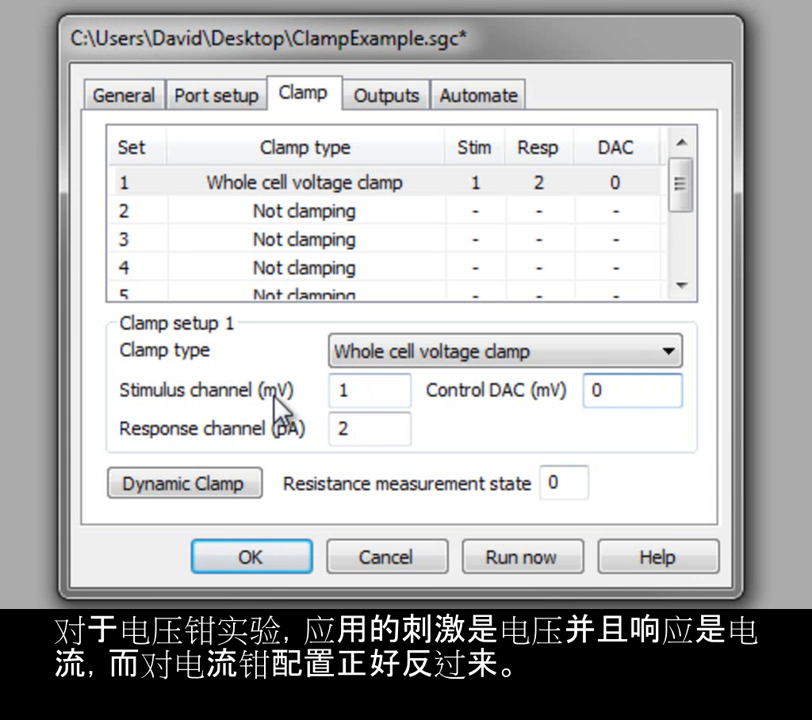
{"action": "left_click", "coordinate": [292, 437]}
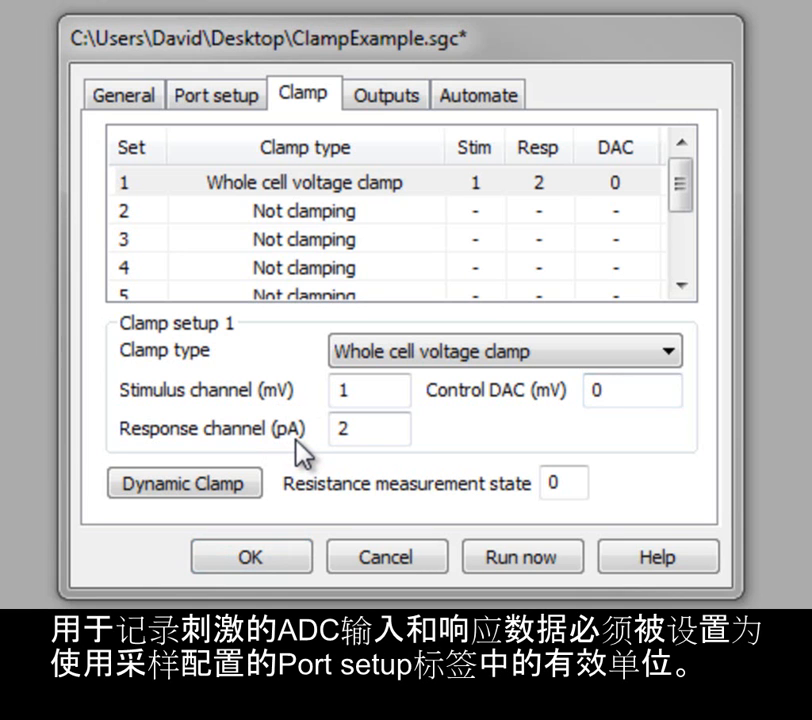
- Set the data units of ADC port 0 to pA and check the stimulus channel's units in clamp setup 1
{"action": "left_click", "coordinate": [232, 104]}
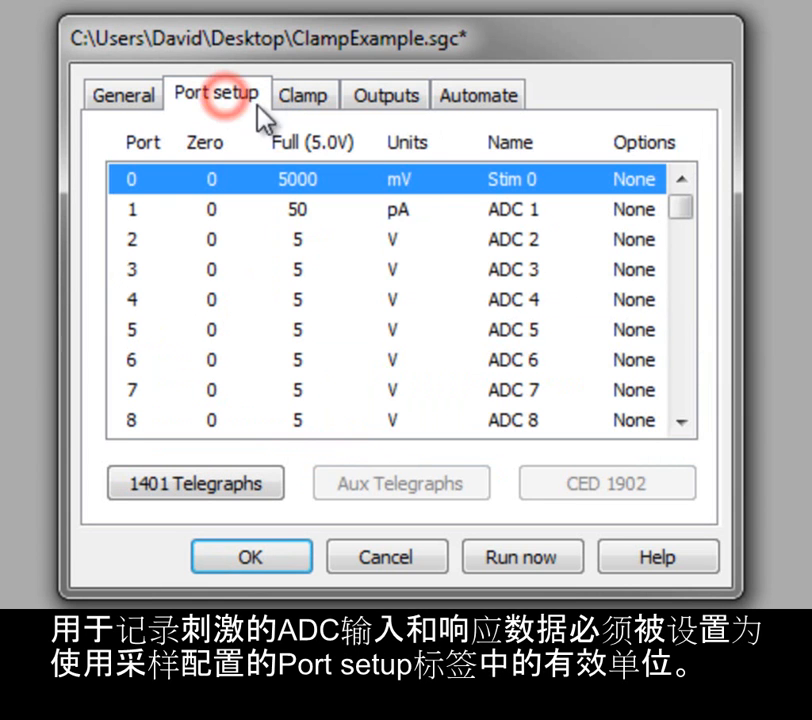
{"action": "double_click", "coordinate": [459, 186]}
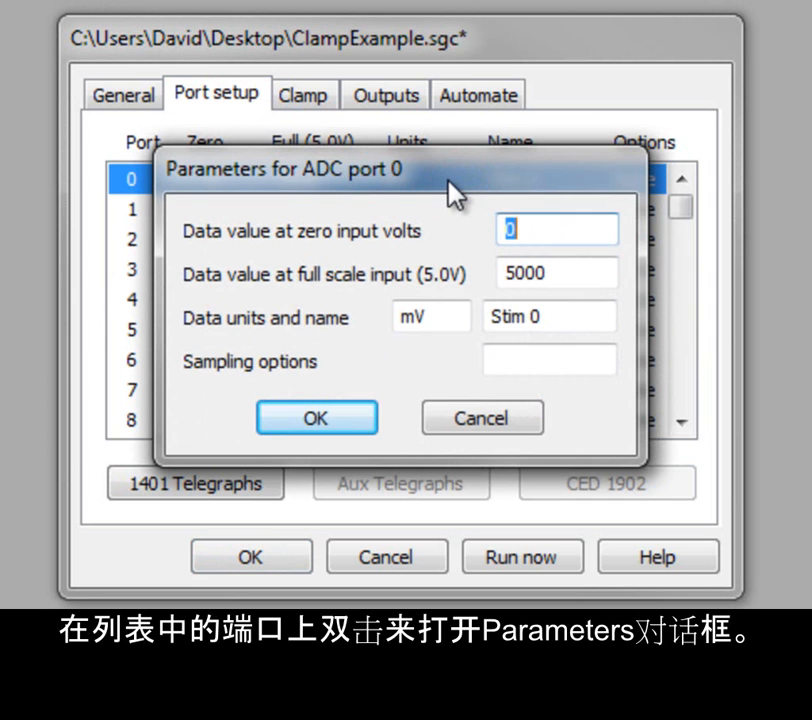
{"action": "left_click_drag", "start_coordinate": [432, 317], "coordinate": [396, 316]}
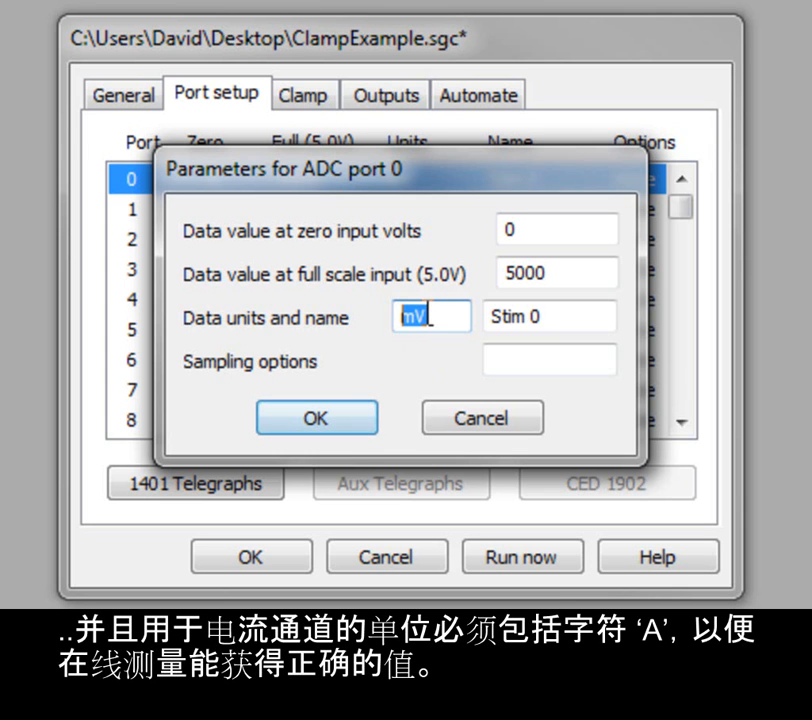
{"action": "type", "text": "pA"}
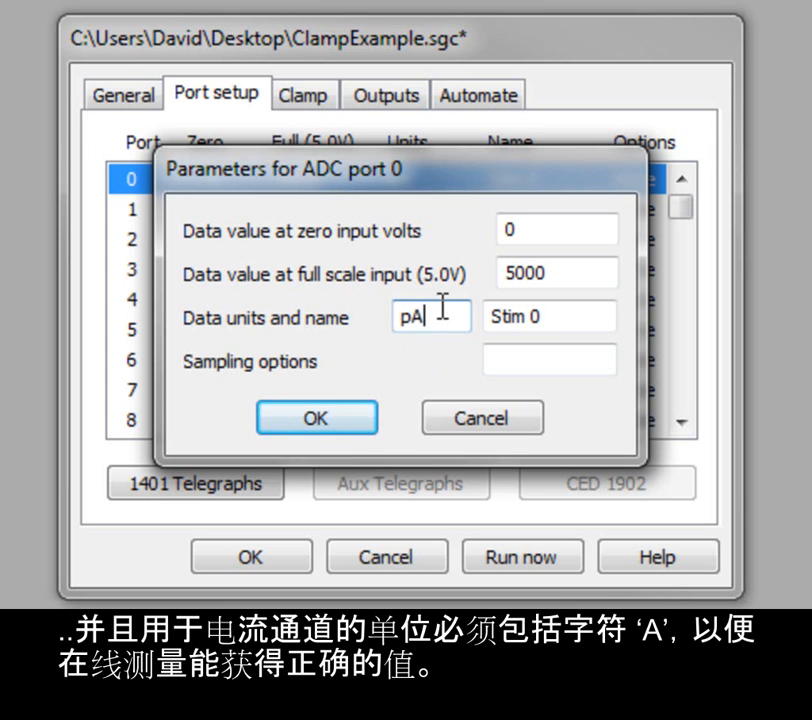
{"action": "left_click", "coordinate": [311, 420]}
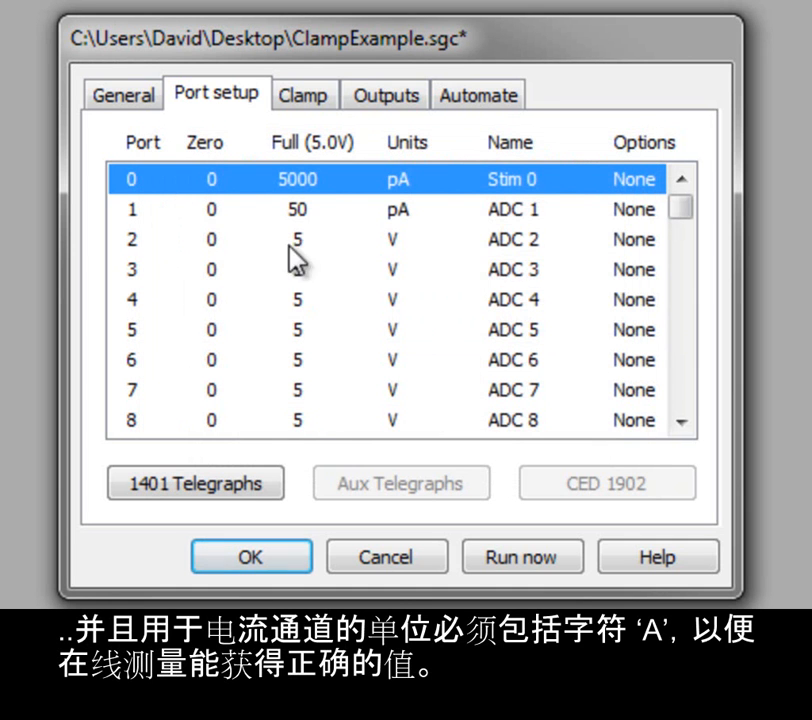
{"action": "left_click", "coordinate": [316, 93]}
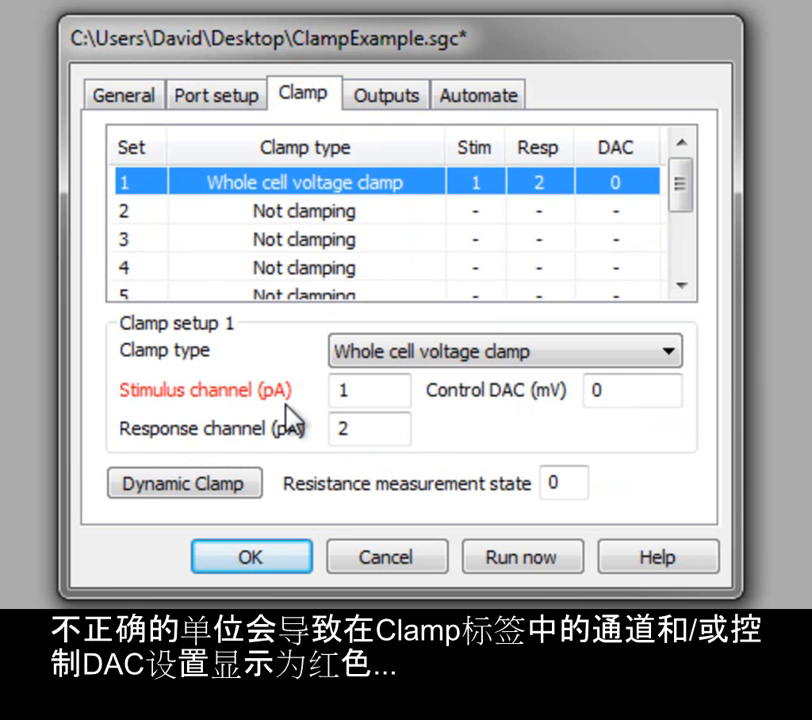
- Set the data units of ADC port 0 to mV and check the channel units in clamp setup 1 again
{"action": "left_click", "coordinate": [240, 112]}
{"action": "double_click", "coordinate": [411, 188]}
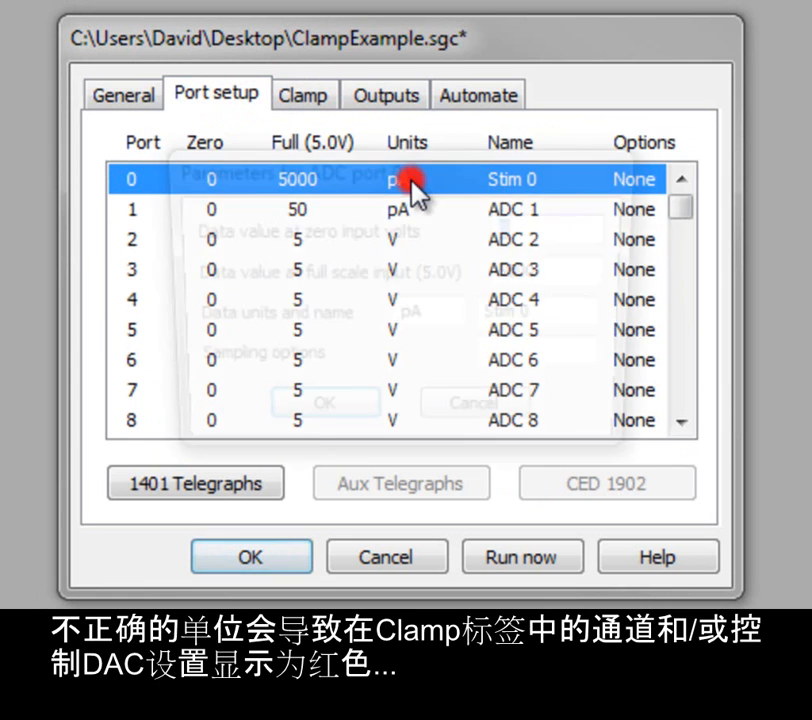
{"action": "left_click_drag", "start_coordinate": [430, 317], "coordinate": [386, 323]}
{"action": "type", "text": "mV"}
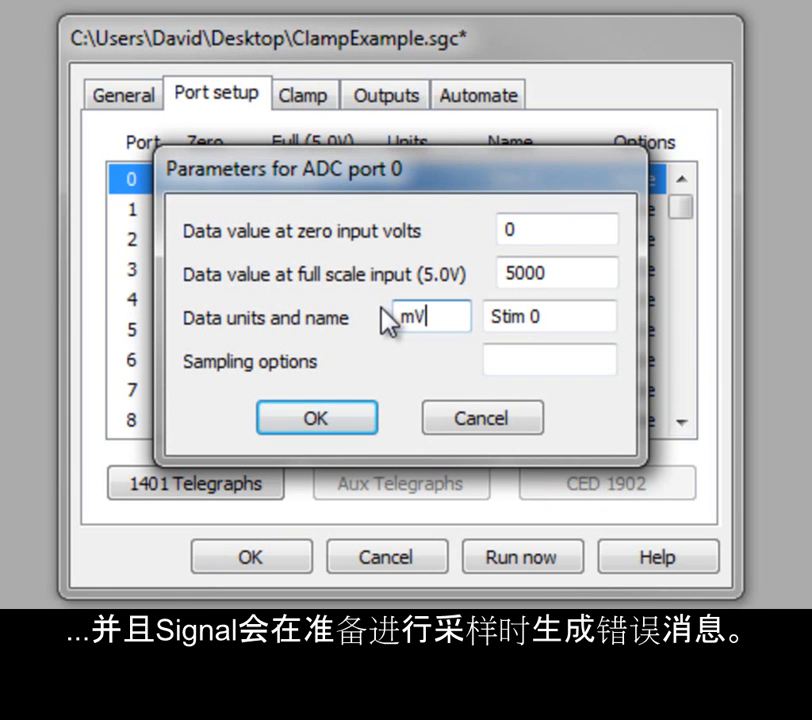
{"action": "left_click", "coordinate": [305, 423]}
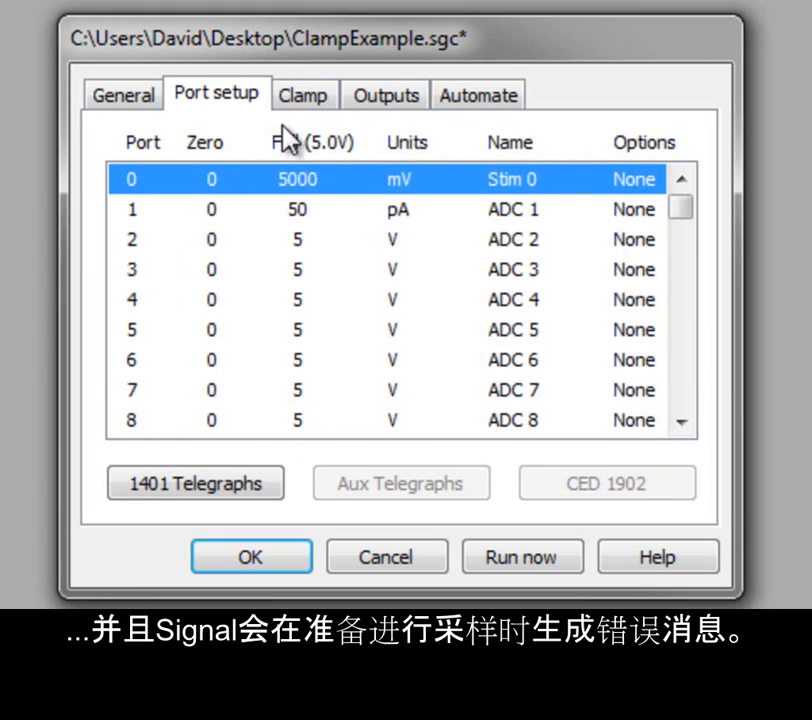
{"action": "left_click", "coordinate": [293, 97]}
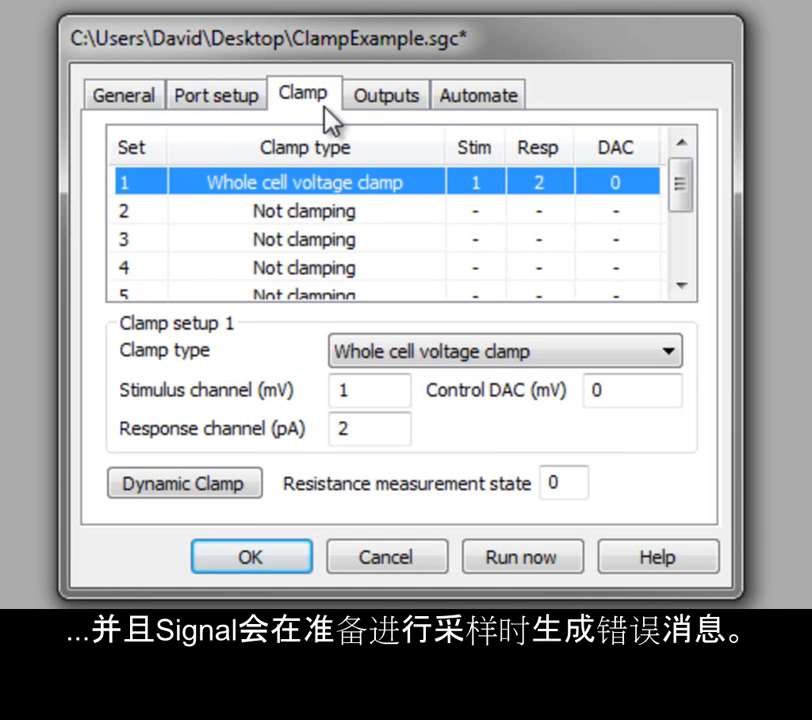
- Check the units of control DAC 0, choose Pulses as the output type and open the pulses configuration
{"action": "left_click", "coordinate": [546, 396]}
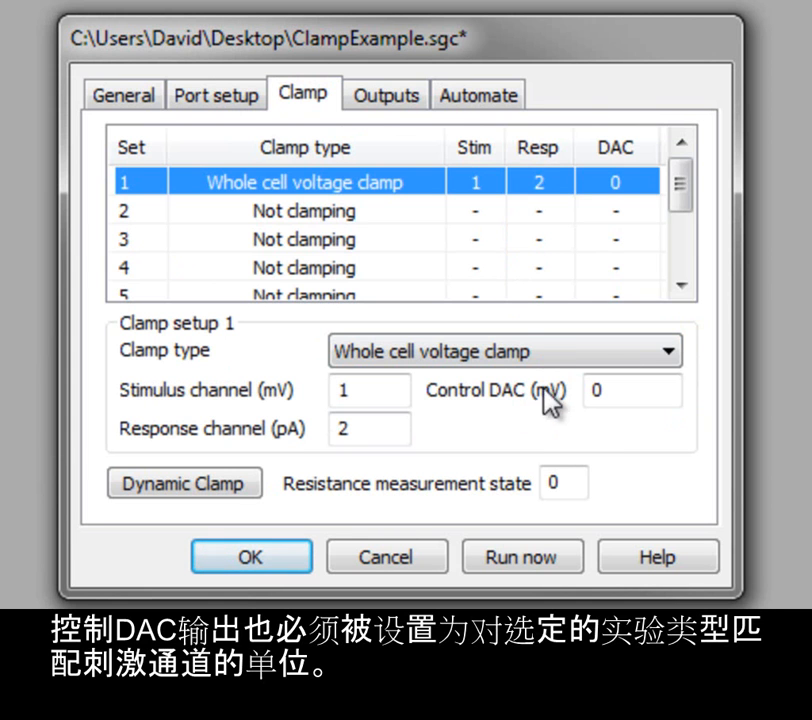
{"action": "left_click", "coordinate": [366, 104]}
{"action": "left_click", "coordinate": [667, 201]}
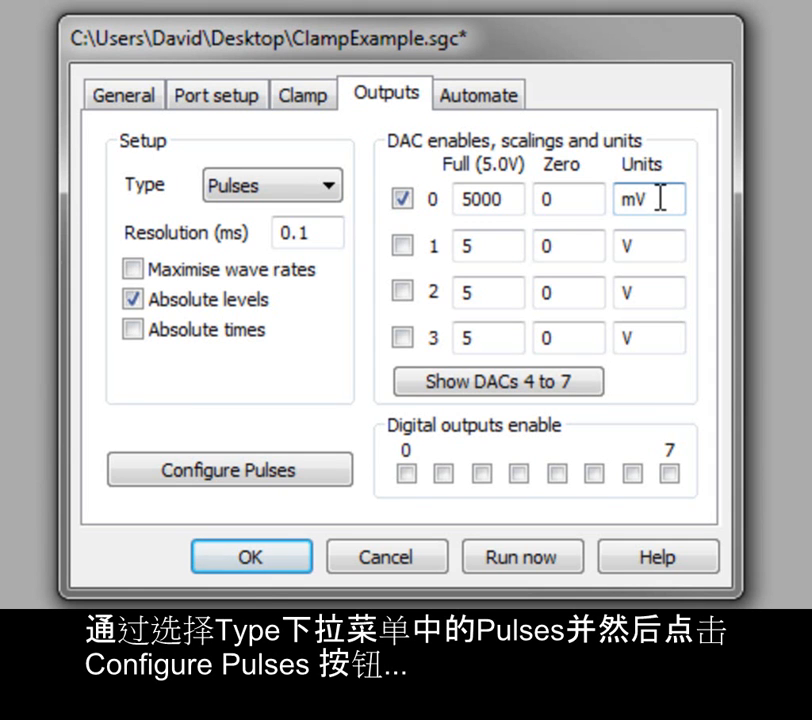
{"action": "left_click", "coordinate": [324, 187]}
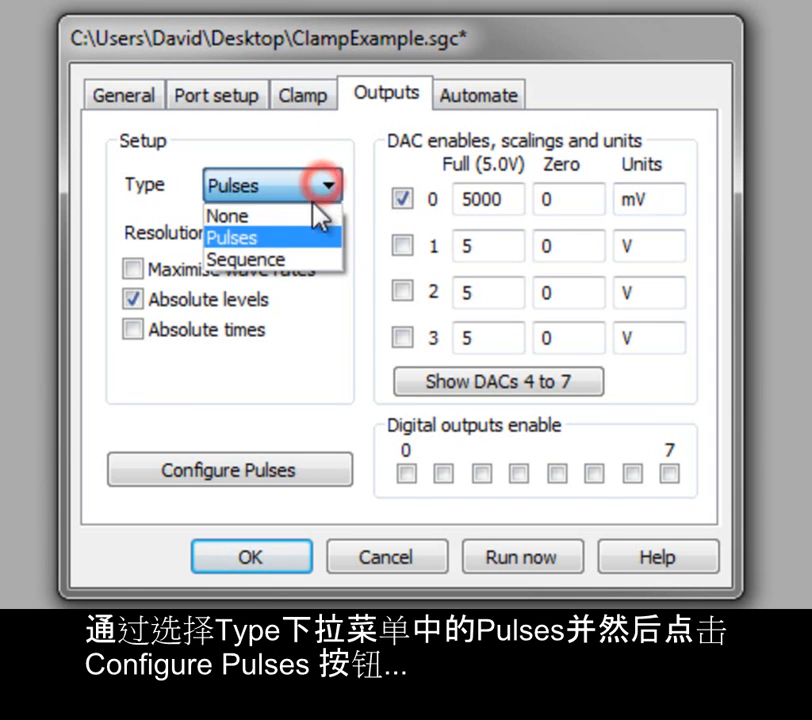
{"action": "left_click", "coordinate": [310, 237]}
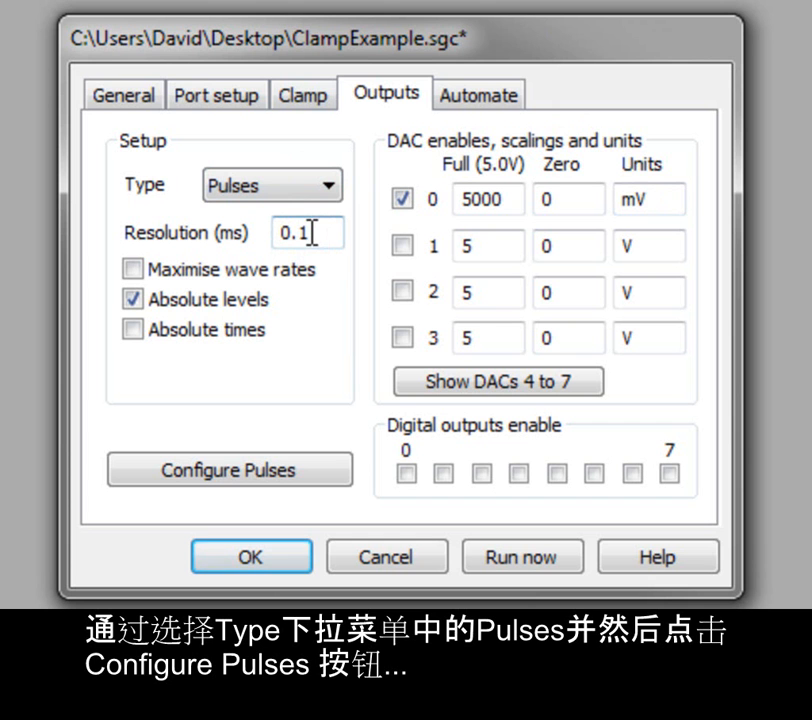
{"action": "left_click", "coordinate": [315, 232]}
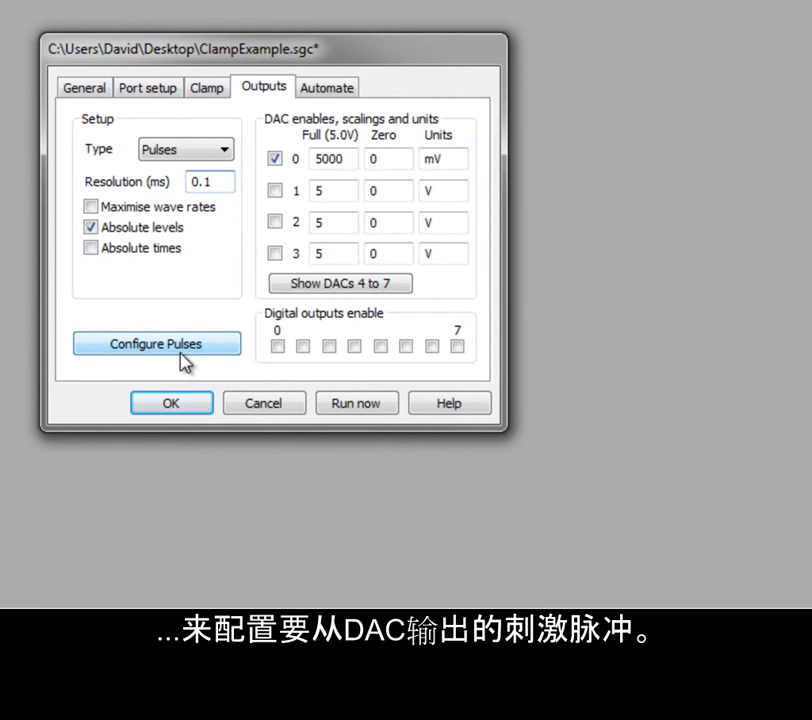
{"action": "left_click", "coordinate": [262, 478]}
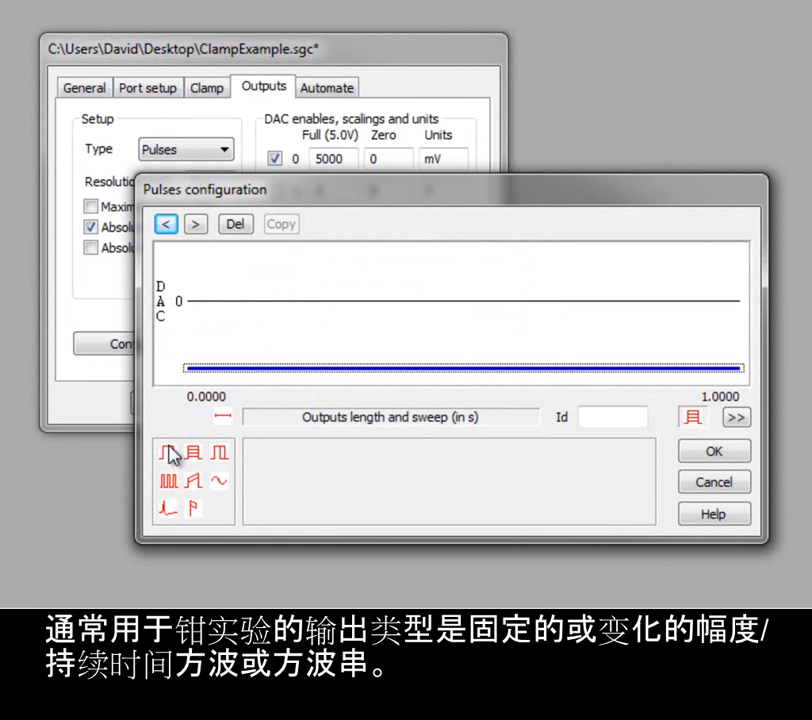
- Add a square pulse to DAC 0 at about 0.2 s and set its level to 1000 mV
{"action": "mouse_move", "coordinate": [168, 452]}
{"action": "left_mouse_down"}
{"action": "mouse_move", "coordinate": [270, 335]}
{"action": "mouse_move", "coordinate": [290, 323]}
{"action": "mouse_move", "coordinate": [300, 328]}
{"action": "left_mouse_up"}
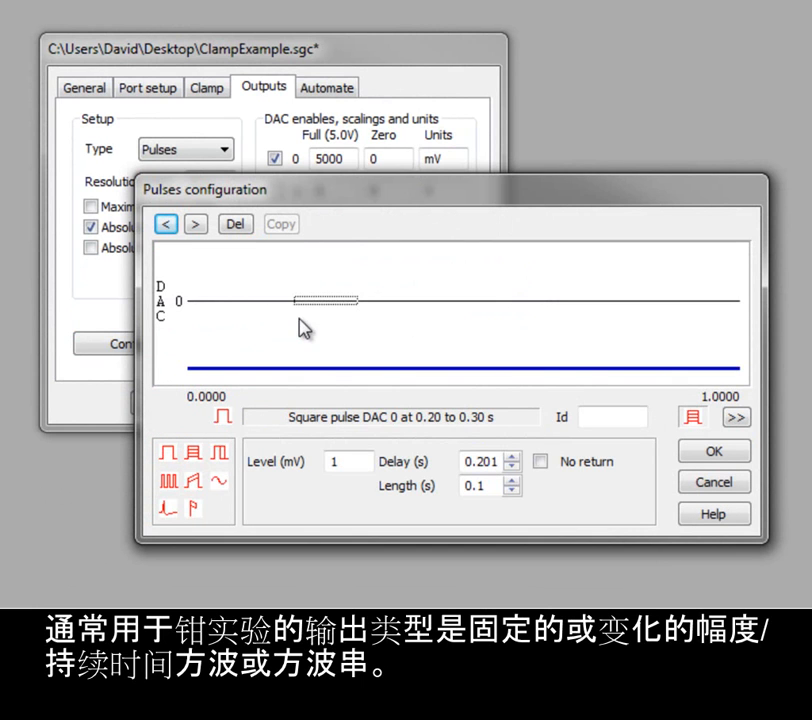
{"action": "left_click", "coordinate": [353, 461]}
{"action": "type", "text": "1000"}
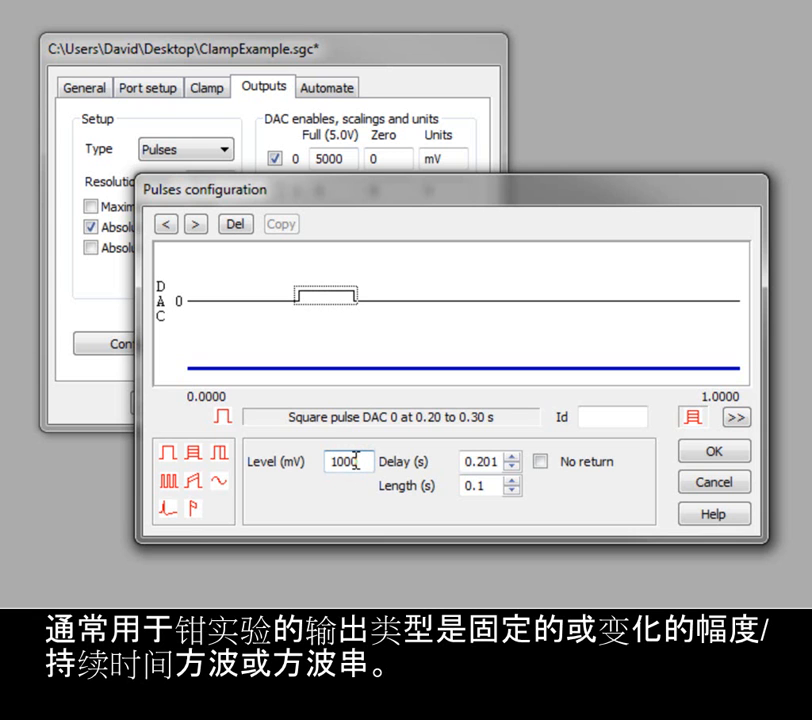
- Add a varying amplitude pulse to DAC 0 at about 0.5 s and set its level to 2000 mV
{"action": "left_click_drag", "start_coordinate": [193, 453], "coordinate": [467, 294]}
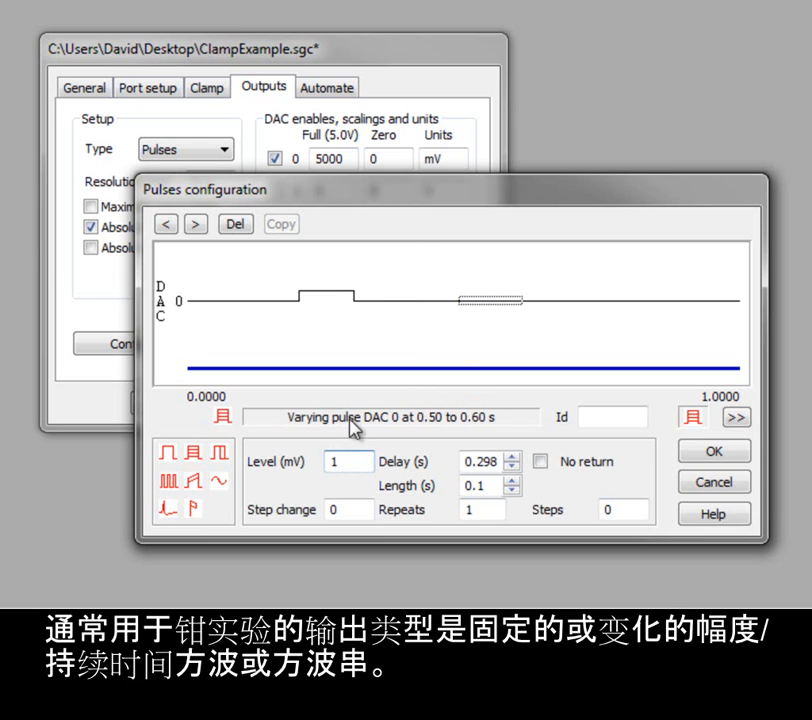
{"action": "double_click", "coordinate": [344, 462]}
{"action": "type", "text": "2000"}
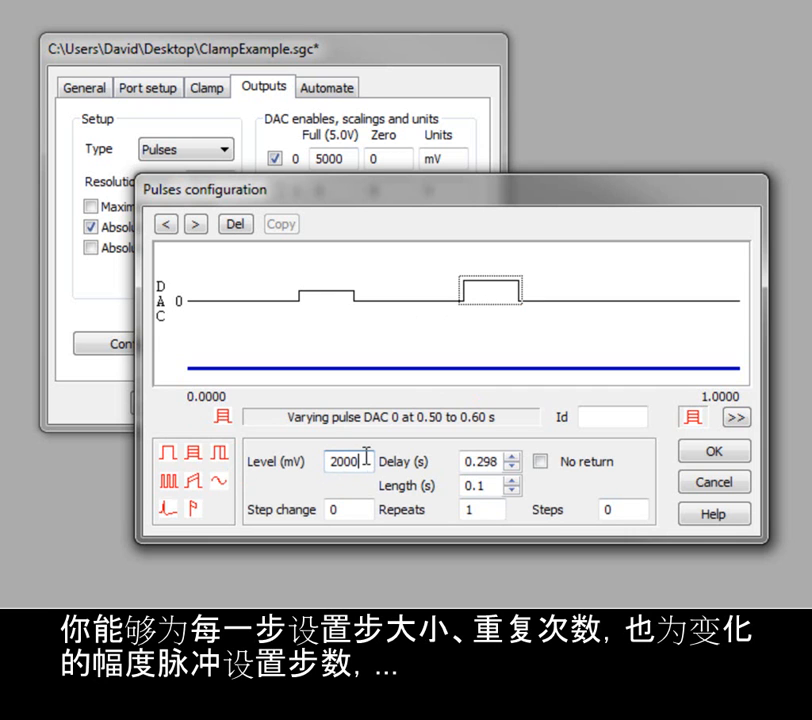
- Set the varying pulse's step change to 500, repeats to 2 and steps to 6, and preview the pulse variations
{"action": "left_click", "coordinate": [365, 511]}
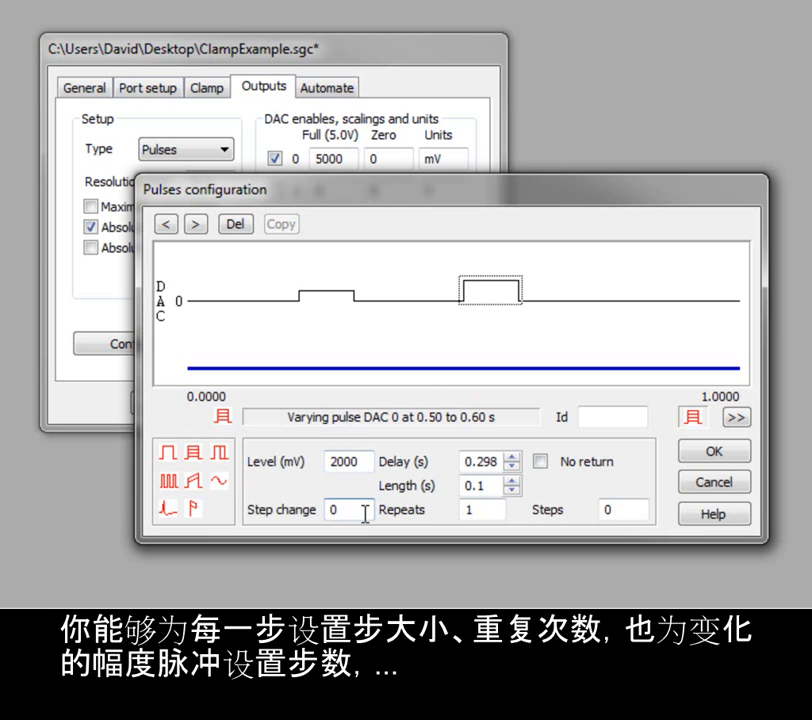
{"action": "key", "text": "BackSpace"}
{"action": "type", "text": "500"}
{"action": "left_click", "coordinate": [487, 515]}
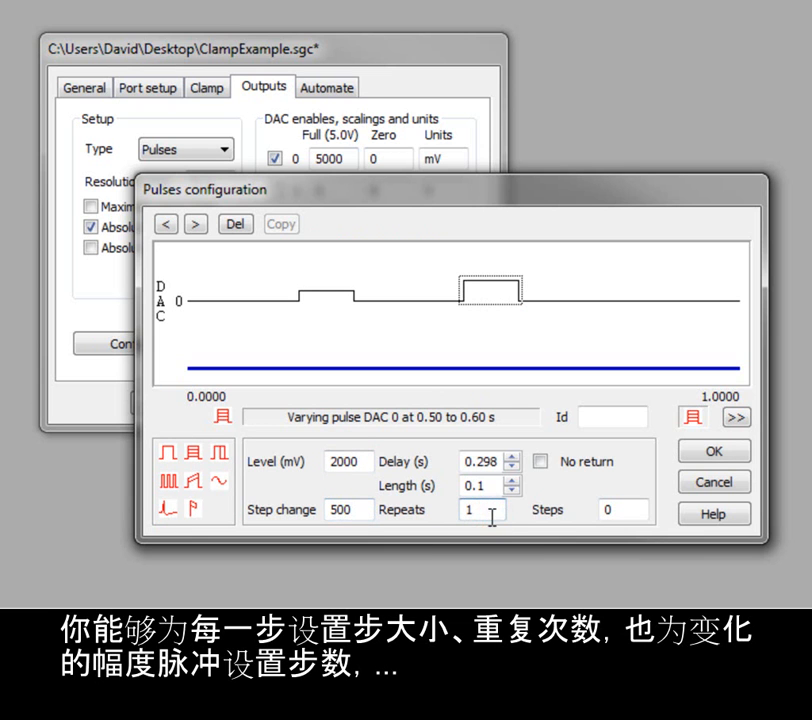
{"action": "key", "text": "BackSpace"}
{"action": "type", "text": "2"}
{"action": "left_click", "coordinate": [621, 513]}
{"action": "key", "text": "BackSpace"}
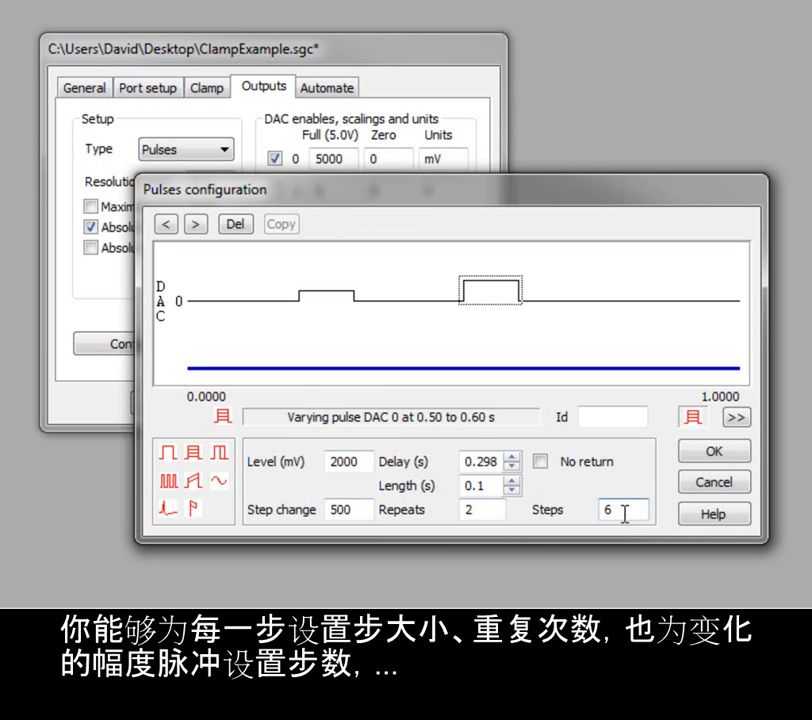
{"action": "left_click", "coordinate": [736, 419]}
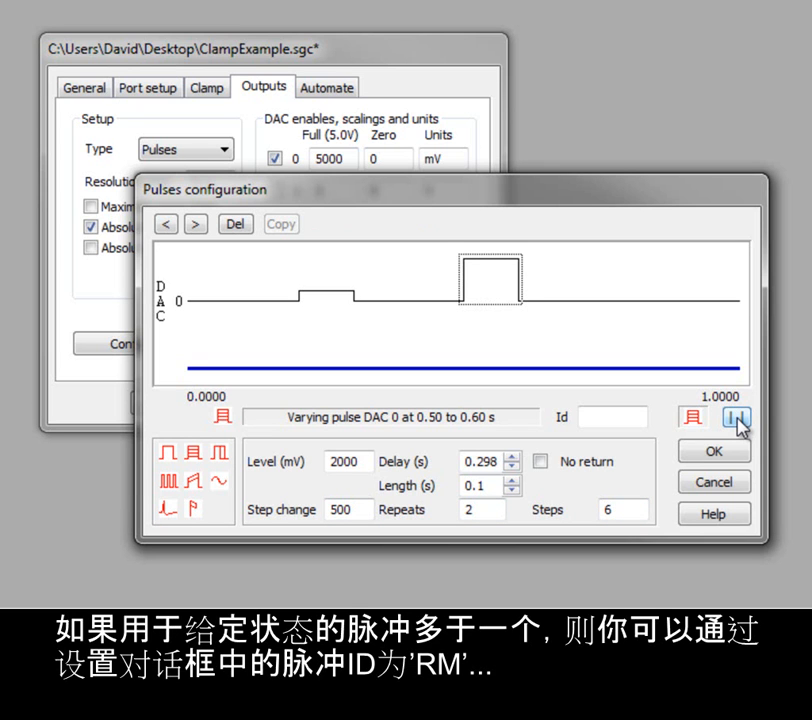
- Set the varying pulse's Id to RM, stop the variation preview and accept the pulses configuration
{"action": "left_click", "coordinate": [612, 421]}
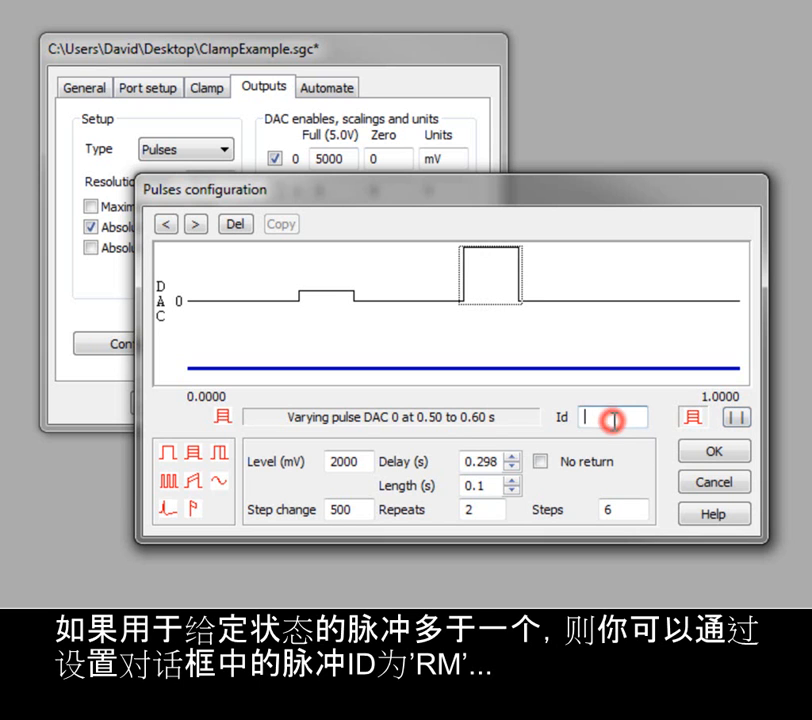
{"action": "type", "text": "RM"}
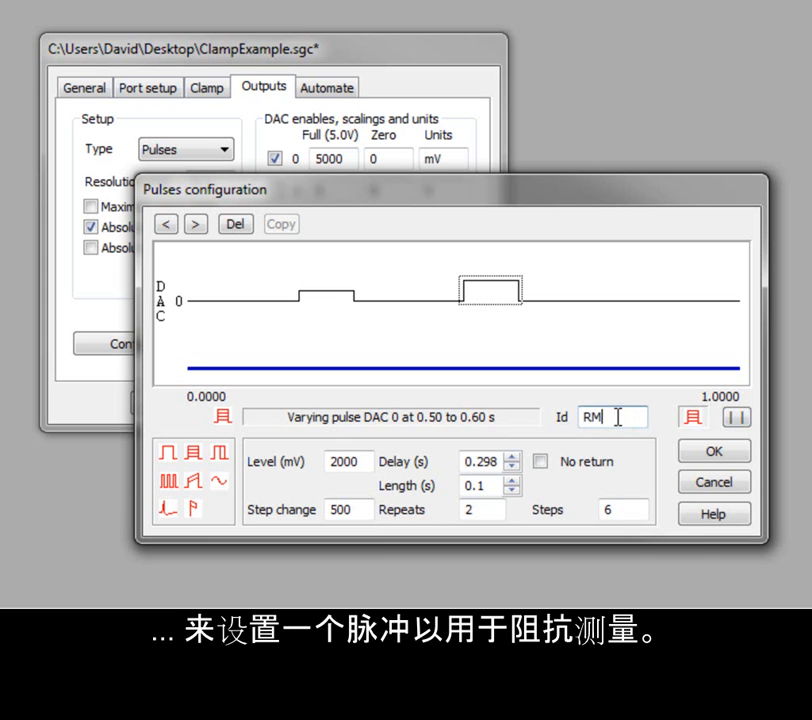
{"action": "left_click", "coordinate": [739, 420]}
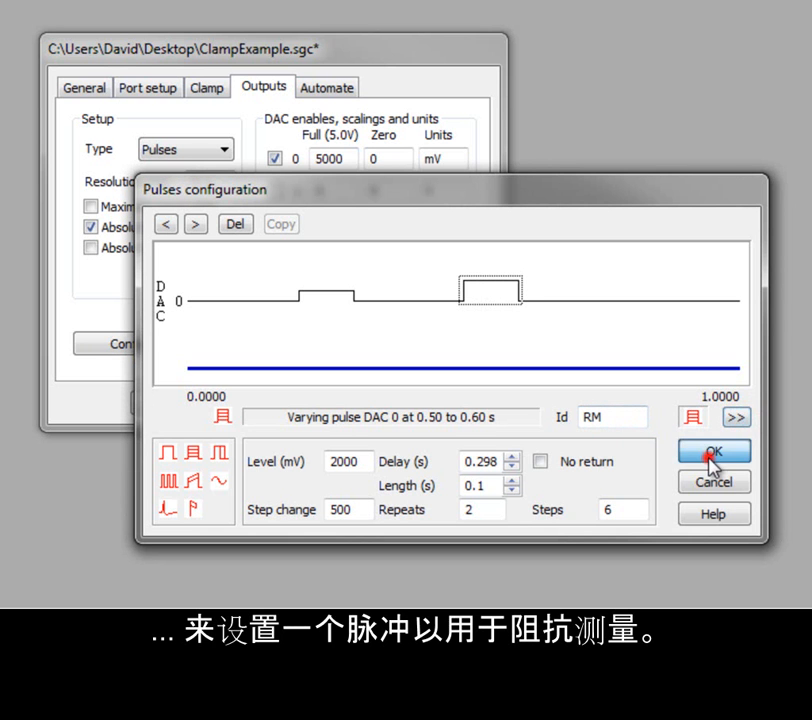
{"action": "left_click", "coordinate": [710, 455]}
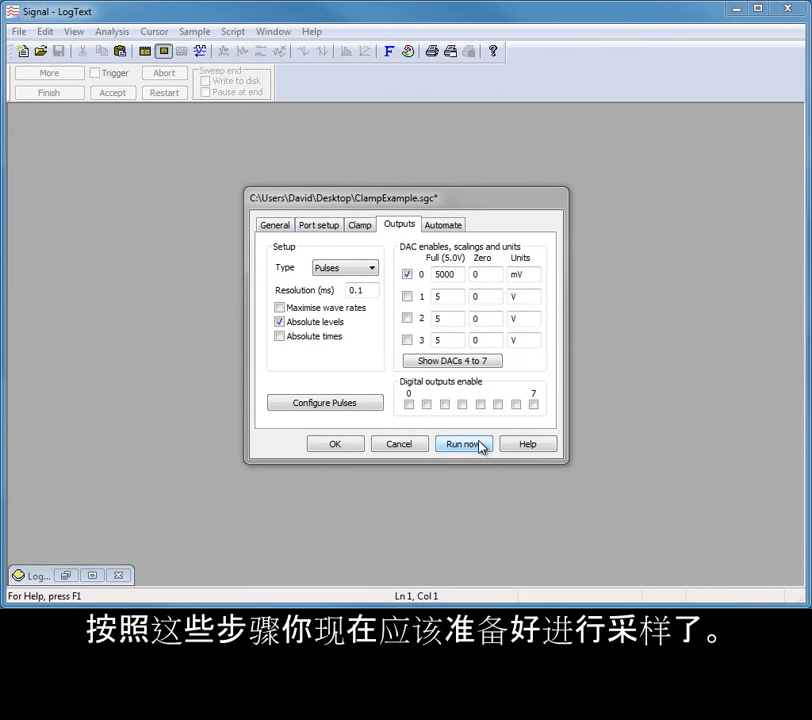
- Run the sampling configuration, start sampling in the new data file and turn off triggered sweeps
{"action": "left_click", "coordinate": [553, 553]}
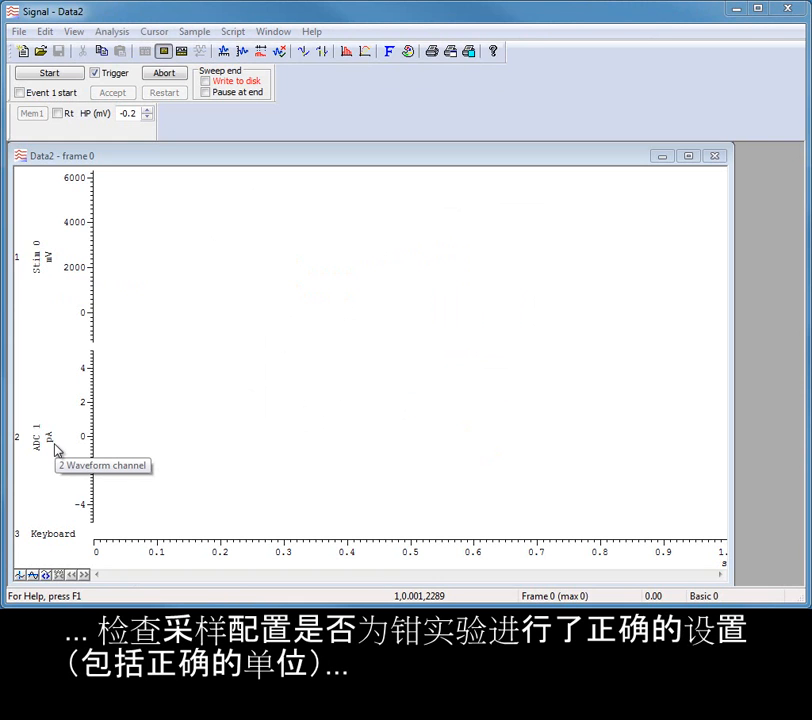
{"action": "left_click", "coordinate": [38, 73]}
{"action": "left_click", "coordinate": [113, 75]}
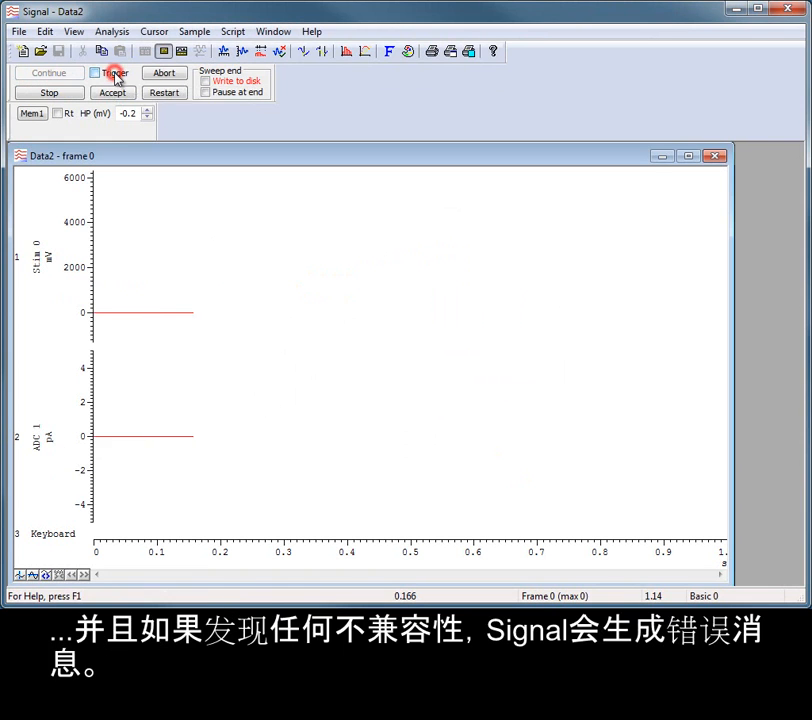